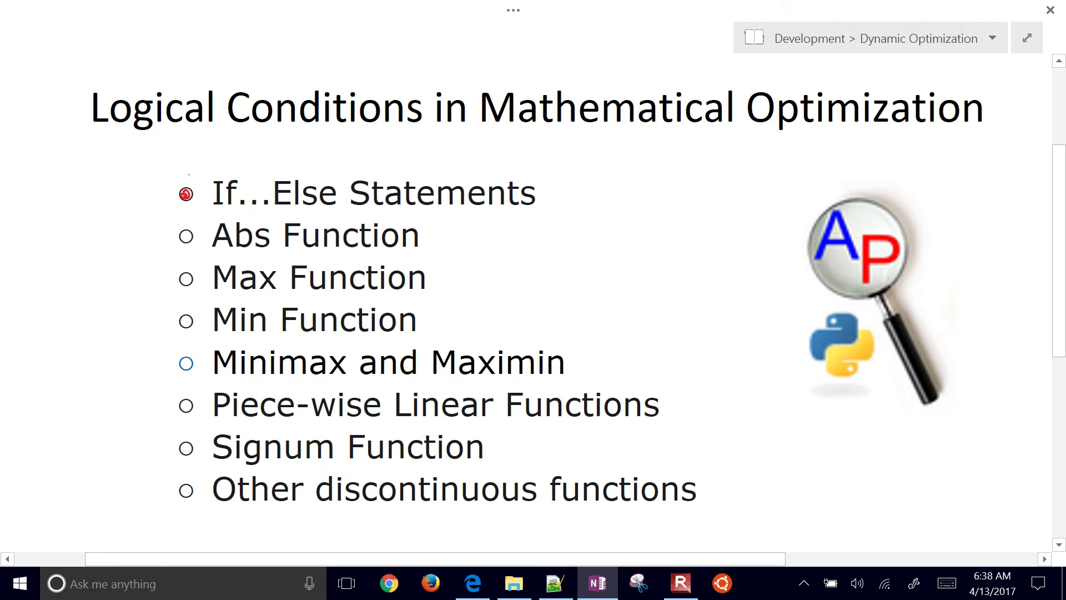
Dot the Abs, Max, Min, Piece-wise Linear, Signum and remaining bullets in red, then bracket the list
drag(180, 238, 190, 235)
drag(188, 275, 188, 352)
drag(187, 402, 185, 408)
right_click(443, 310)
drag(185, 446, 185, 450)
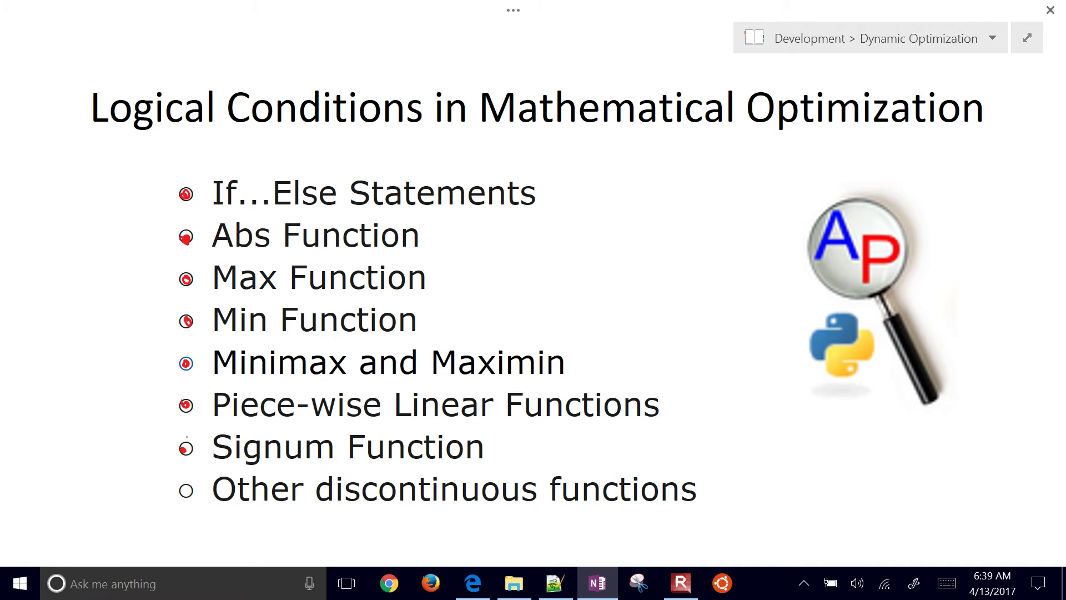
drag(185, 489, 188, 493)
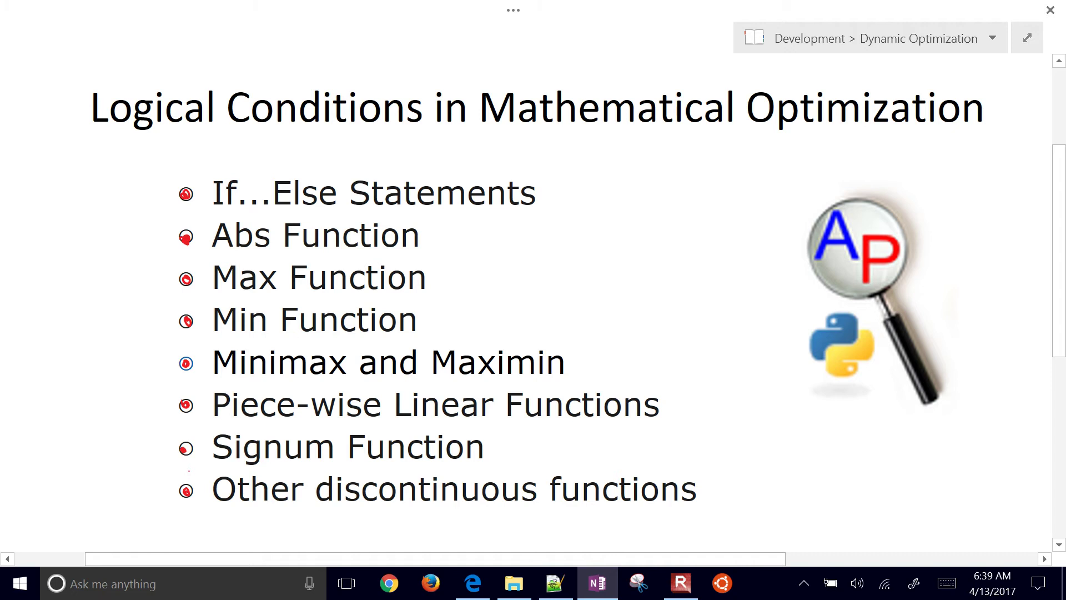
mouse_move(203, 156)
mouse_down()
mouse_move(175, 158)
mouse_move(156, 276)
mouse_move(161, 421)
mouse_move(149, 525)
mouse_move(197, 519)
mouse_up()
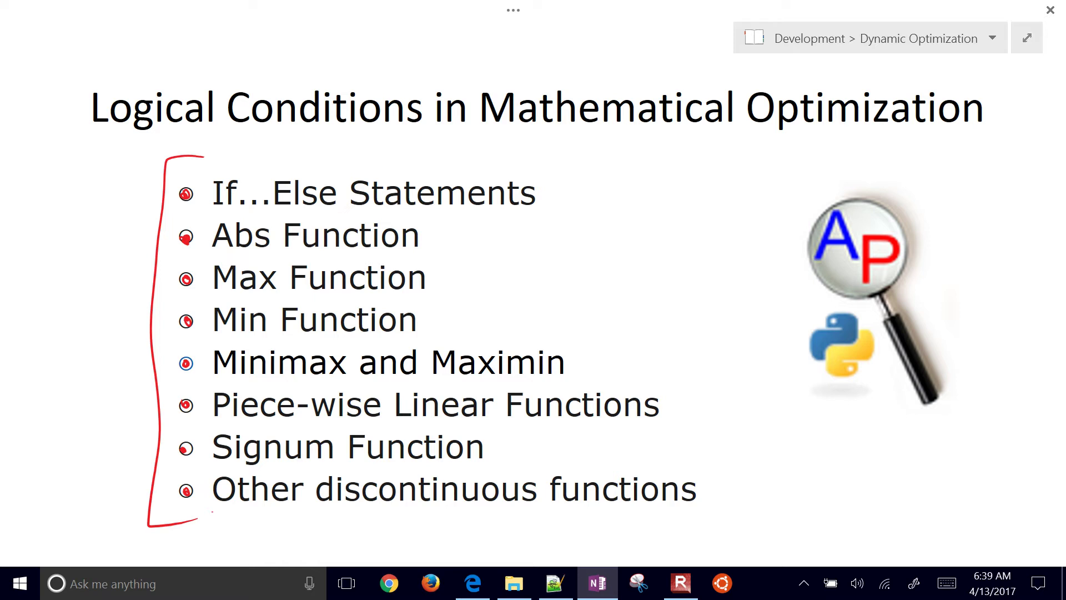
Write 'y = abs (x)' in red above the upper plot and label its y and x axes
scroll(533, 300, down, 8)
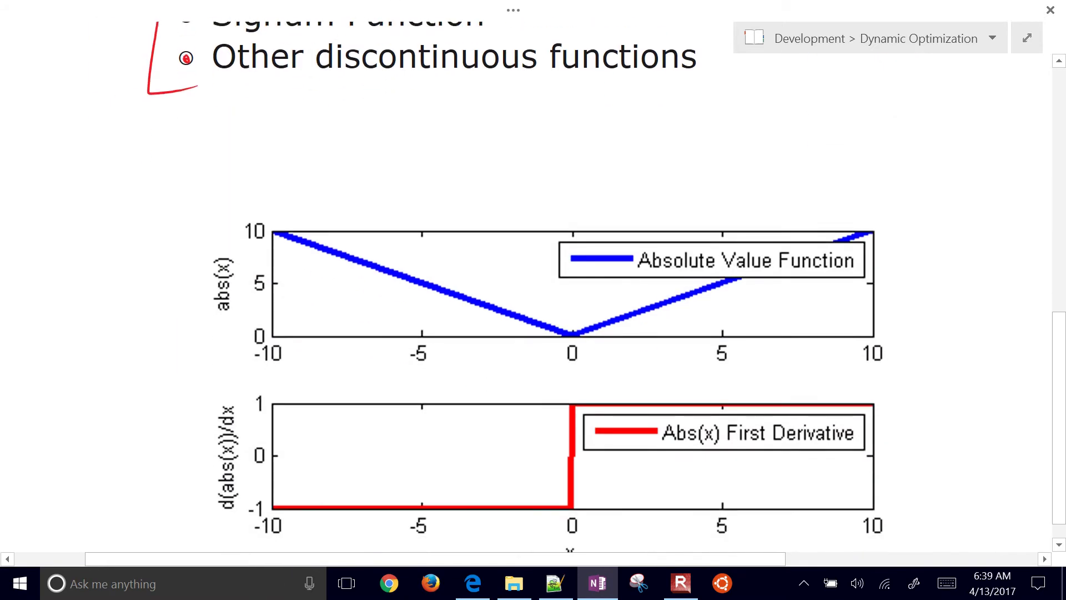
scroll(534, 299, down, 1)
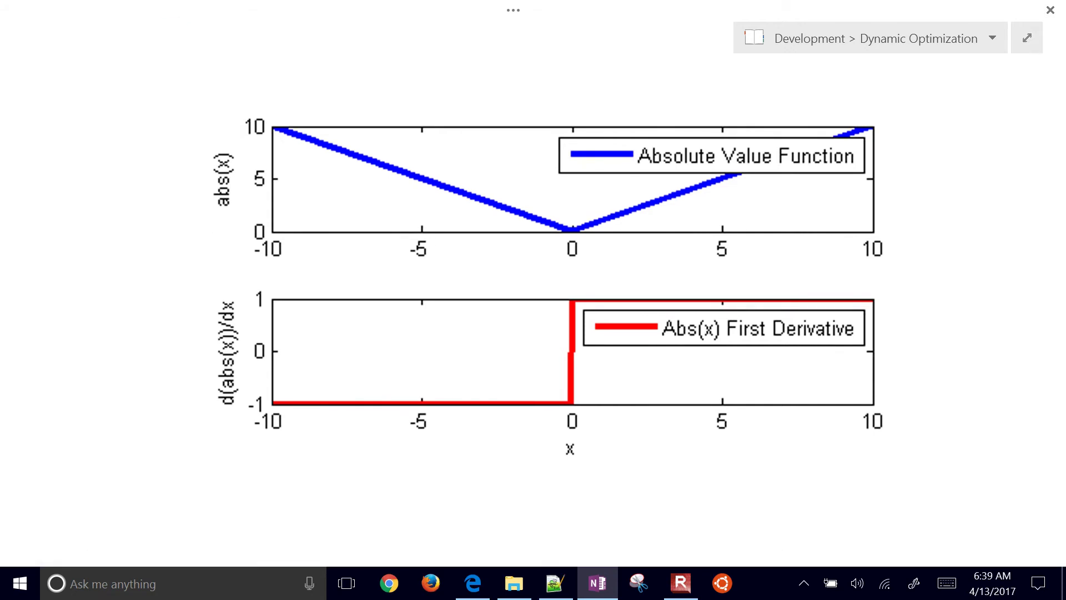
drag(153, 171, 164, 219)
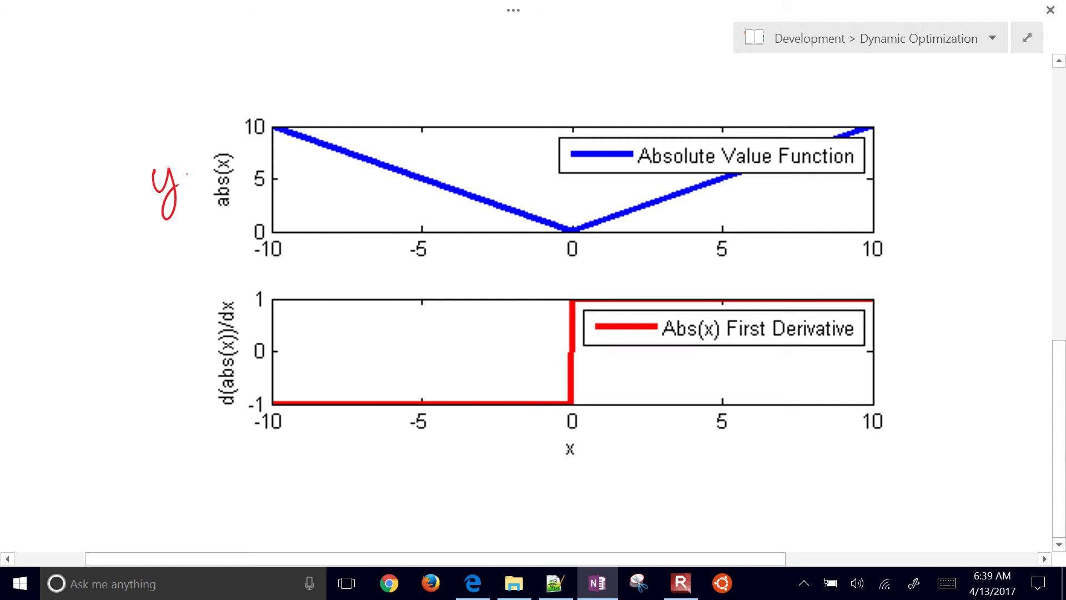
mouse_move(465, 81)
mouse_down()
mouse_move(467, 125)
mouse_move(509, 93)
mouse_up()
drag(494, 100, 558, 105)
drag(571, 65, 572, 101)
drag(602, 81, 592, 102)
mouse_move(633, 69)
mouse_down()
mouse_move(629, 104)
mouse_move(656, 104)
mouse_up()
mouse_move(658, 83)
mouse_down()
mouse_move(641, 103)
mouse_move(665, 116)
mouse_up()
mouse_move(561, 272)
mouse_down()
mouse_move(581, 286)
mouse_move(559, 287)
mouse_up()
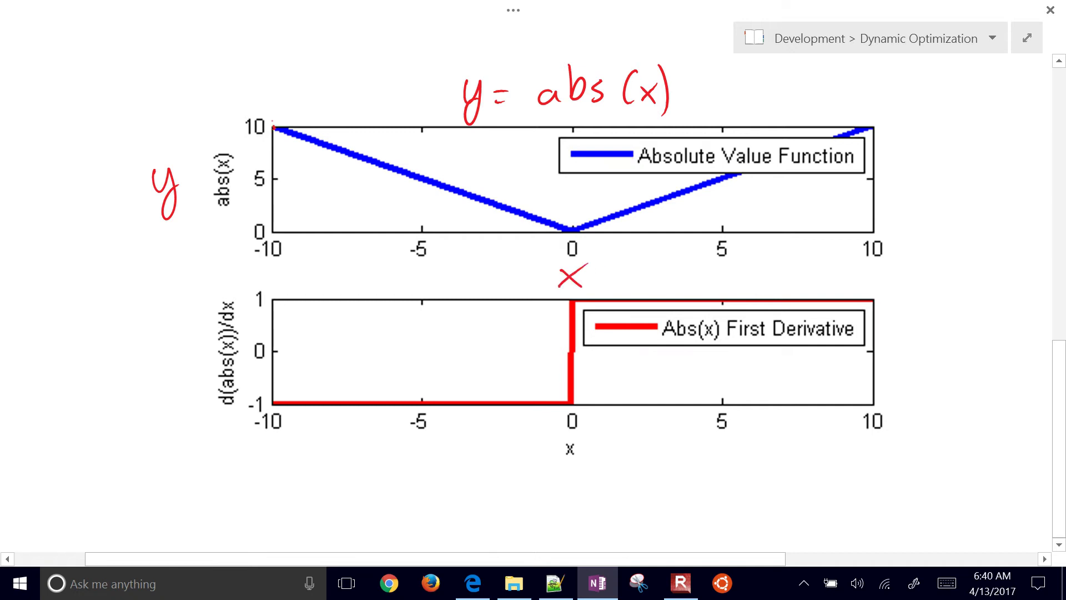
Trace the V curve in red, circle the -1 derivative level, and label the slopes -1 and +1
mouse_move(886, 126)
mouse_down()
mouse_move(569, 236)
mouse_move(356, 156)
mouse_up()
mouse_move(240, 399)
mouse_down()
mouse_move(389, 362)
mouse_move(541, 443)
mouse_move(241, 389)
mouse_move(271, 372)
mouse_up()
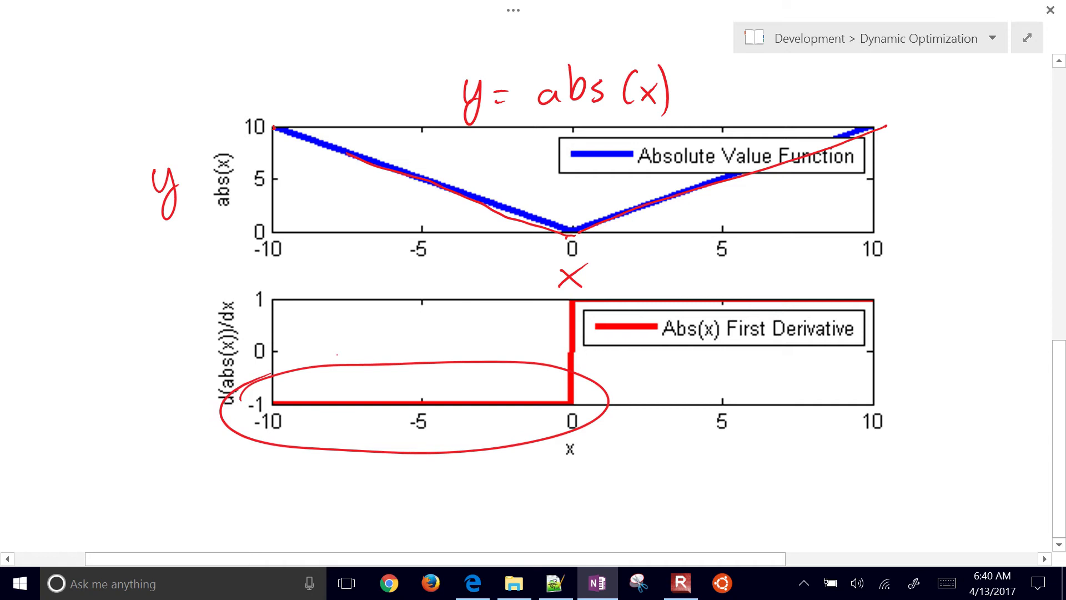
drag(432, 163, 458, 171)
mouse_move(723, 199)
mouse_down()
mouse_move(723, 212)
mouse_move(730, 203)
mouse_up()
drag(738, 194, 740, 212)
Circle the +1 derivative level and mark the jump with an arrow labelled x=0
mouse_move(542, 300)
mouse_down()
mouse_move(833, 278)
mouse_move(552, 335)
mouse_move(564, 292)
mouse_up()
mouse_move(692, 456)
mouse_down()
mouse_move(693, 476)
mouse_move(588, 378)
mouse_move(620, 372)
mouse_up()
mouse_move(680, 488)
mouse_down()
mouse_move(703, 506)
mouse_move(684, 510)
mouse_up()
drag(716, 493, 722, 495)
drag(717, 500, 752, 484)
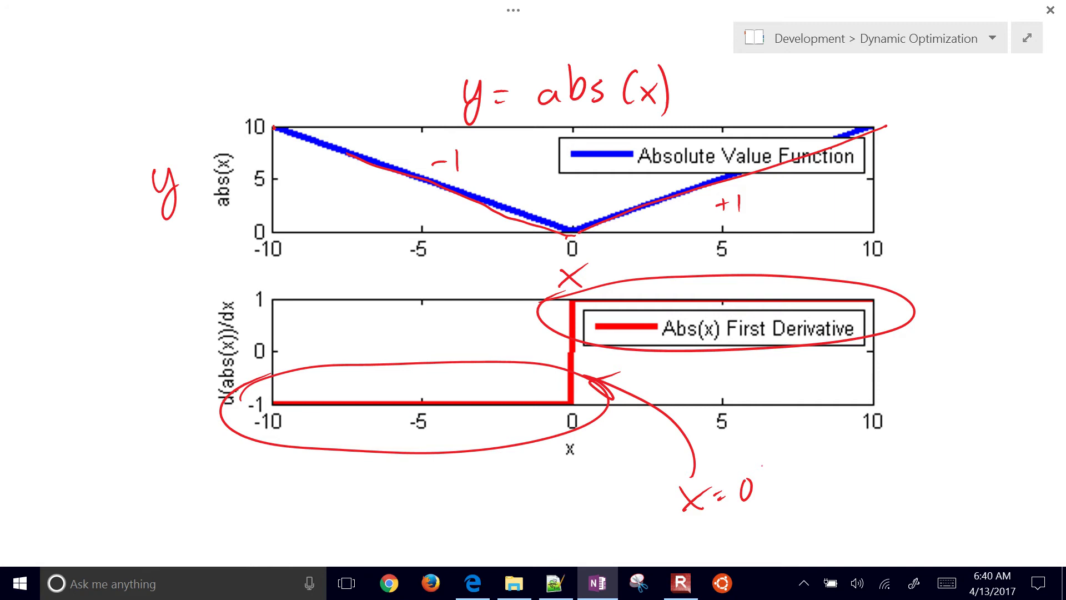
drag(513, 10, 491, 165)
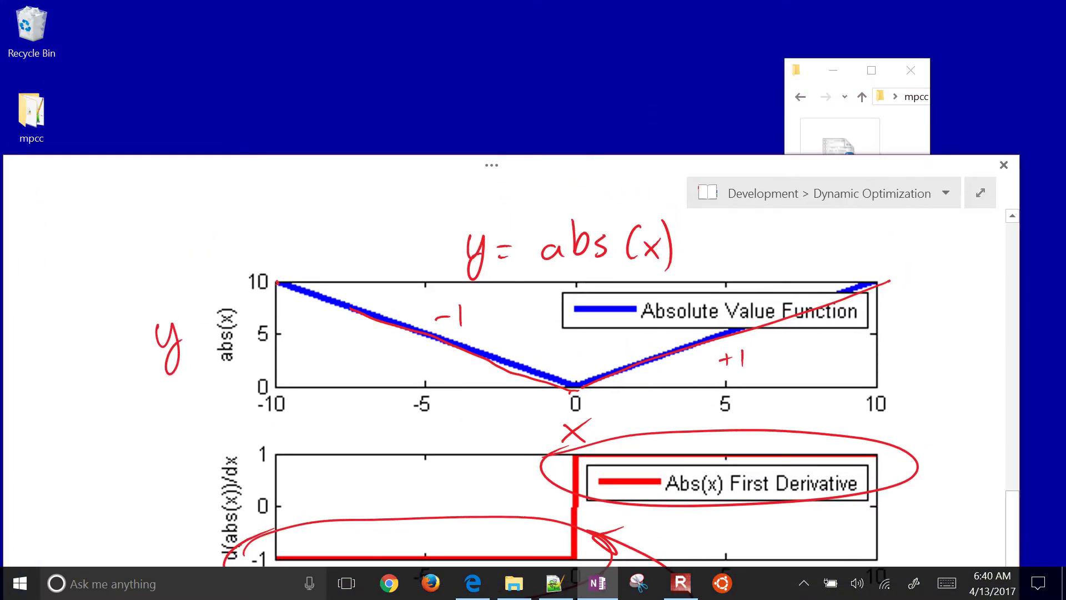
Leave OneNote for the APMonitor home page in Edge and open its Take a Course list
key(alt+F4)
key(alt+Tab)
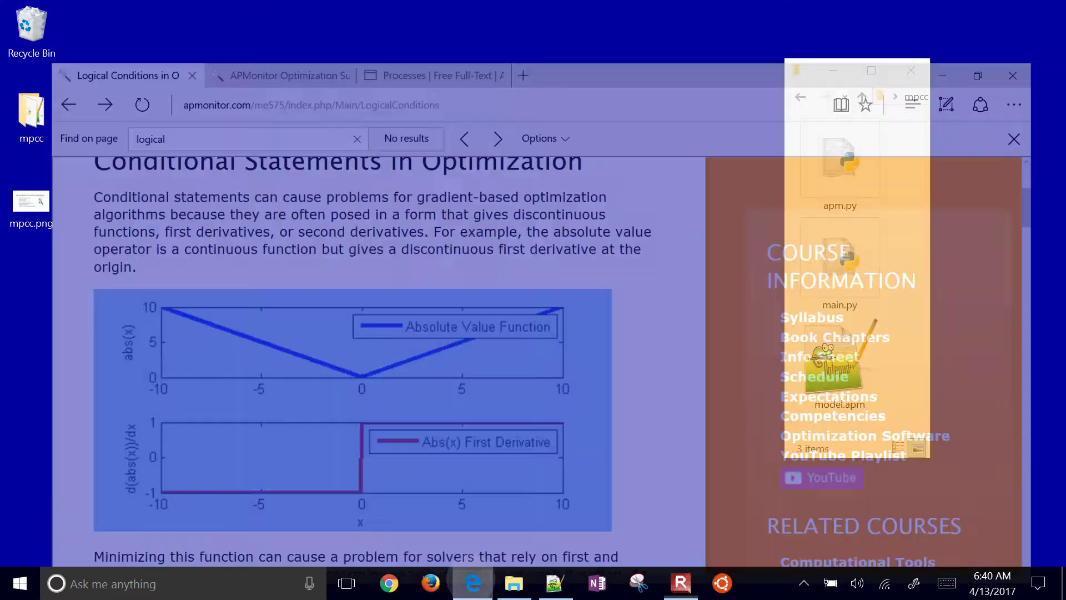
key(ctrl+Tab)
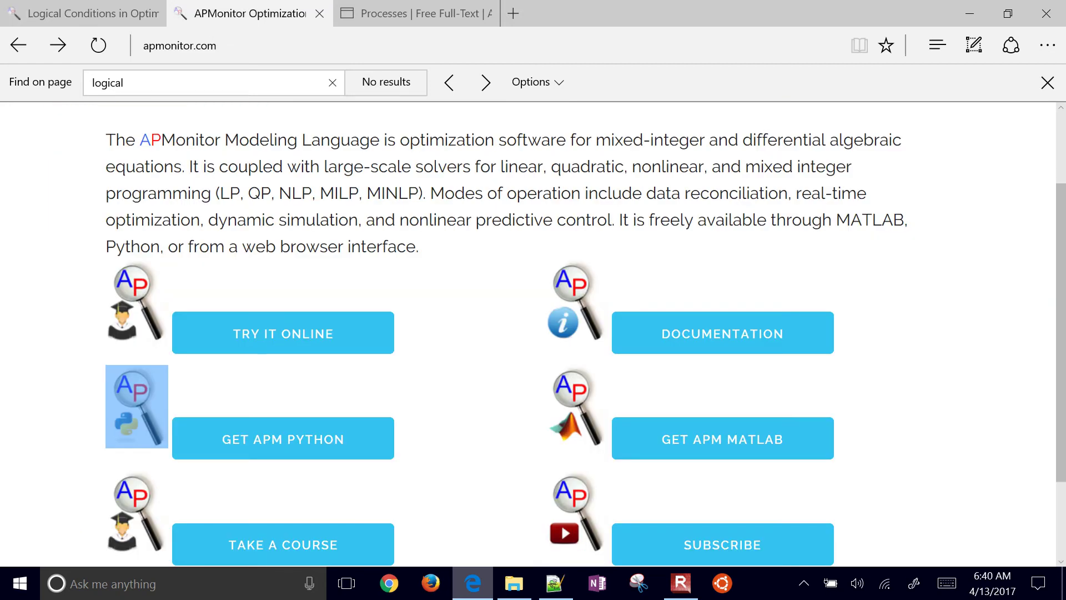
scroll(556, 333, down, 2)
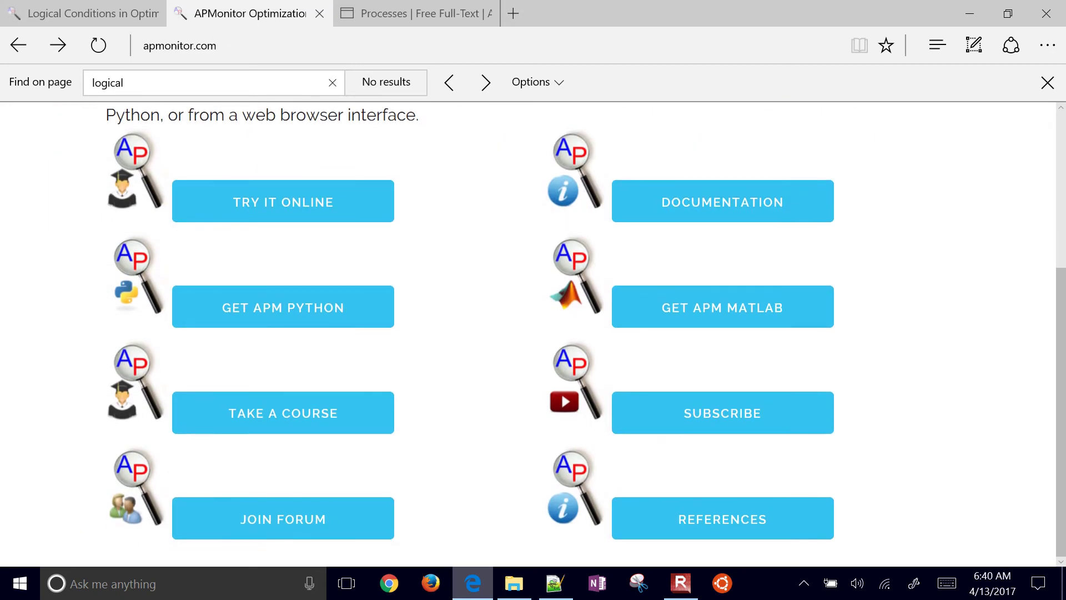
click(284, 429)
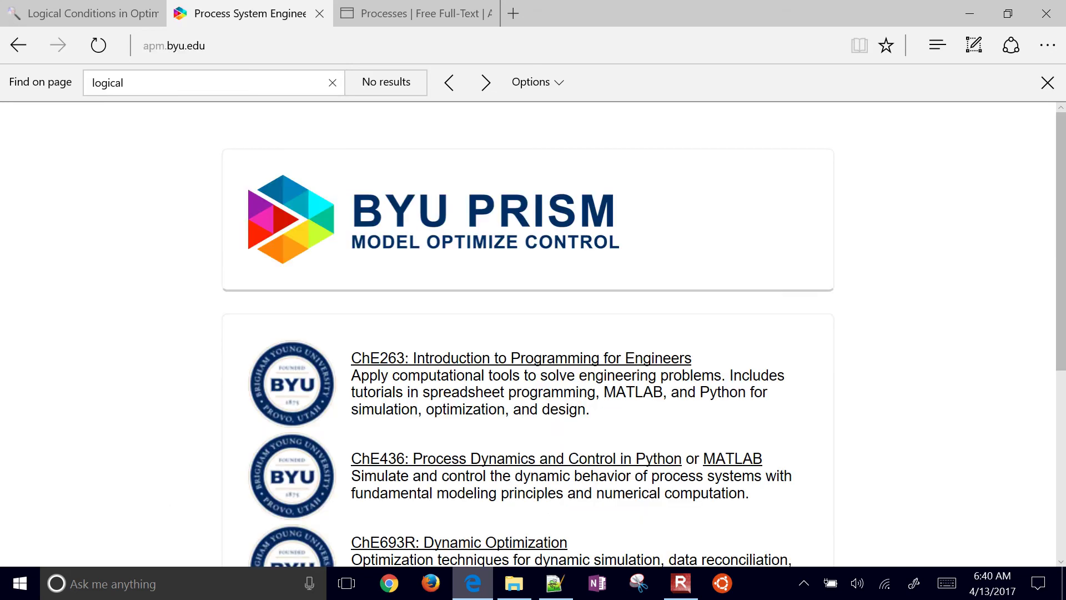
Open the ME575 Optimization Techniques in Engineering page and scroll to its Activities list
scroll(527, 334, down, 5)
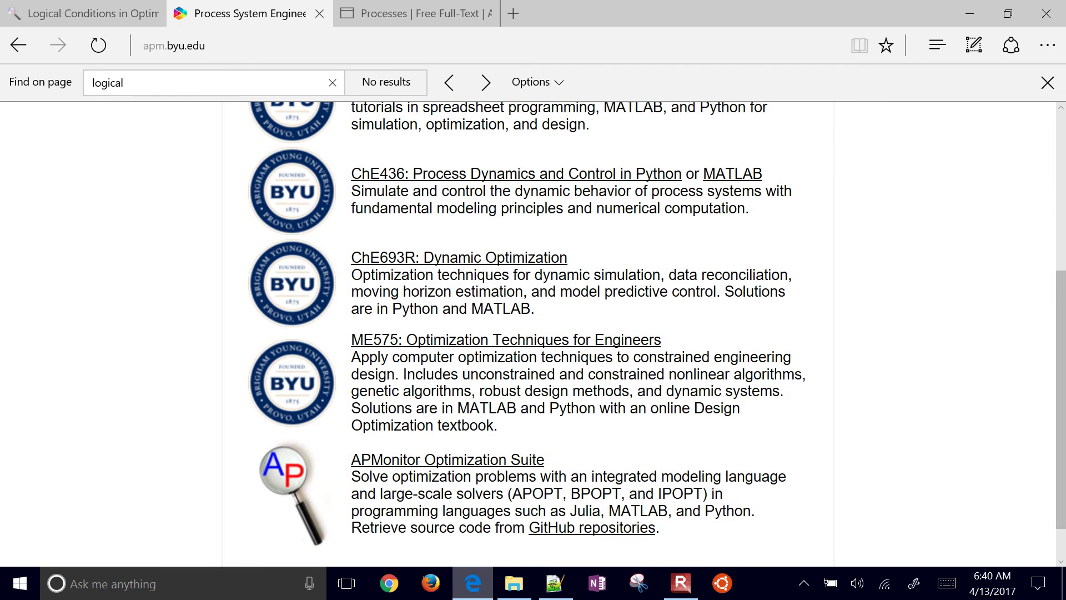
scroll(556, 334, up, 2)
click(638, 329)
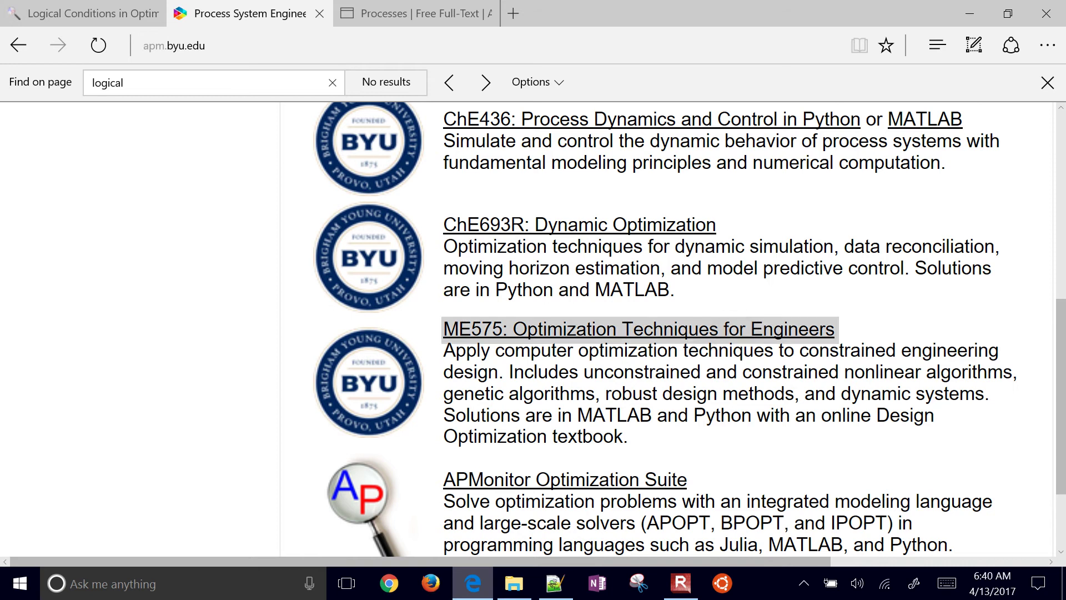
scroll(528, 334, down, 4)
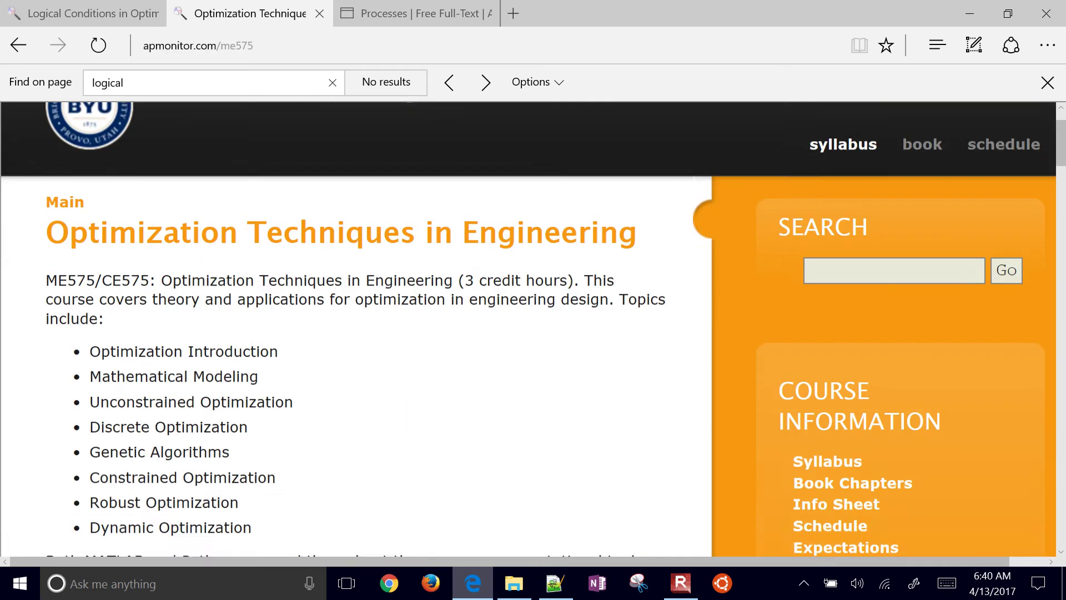
scroll(528, 333, down, 5)
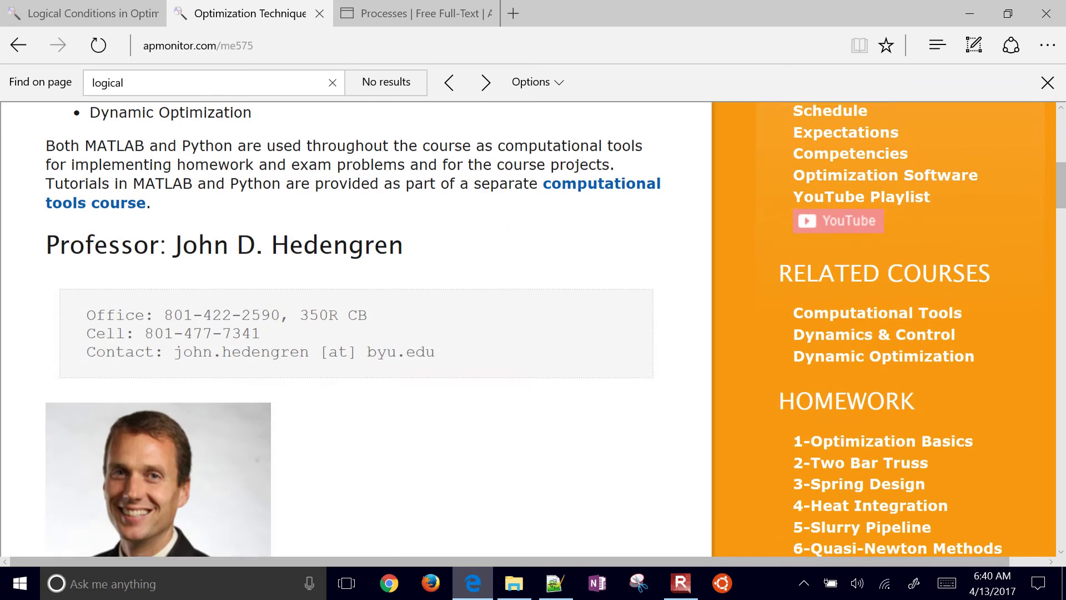
scroll(527, 334, down, 4)
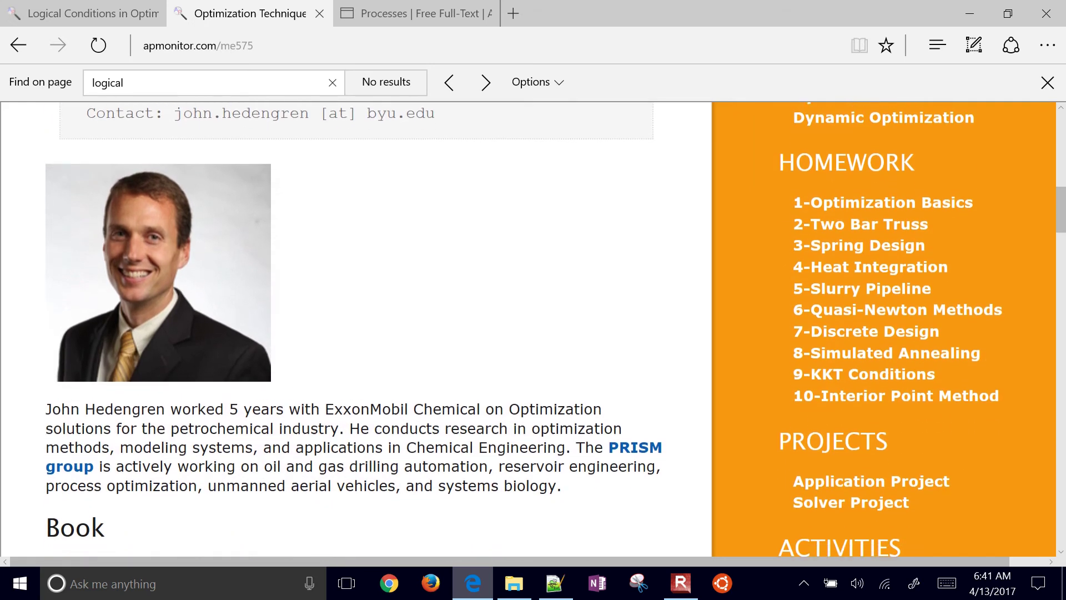
scroll(528, 334, down, 4)
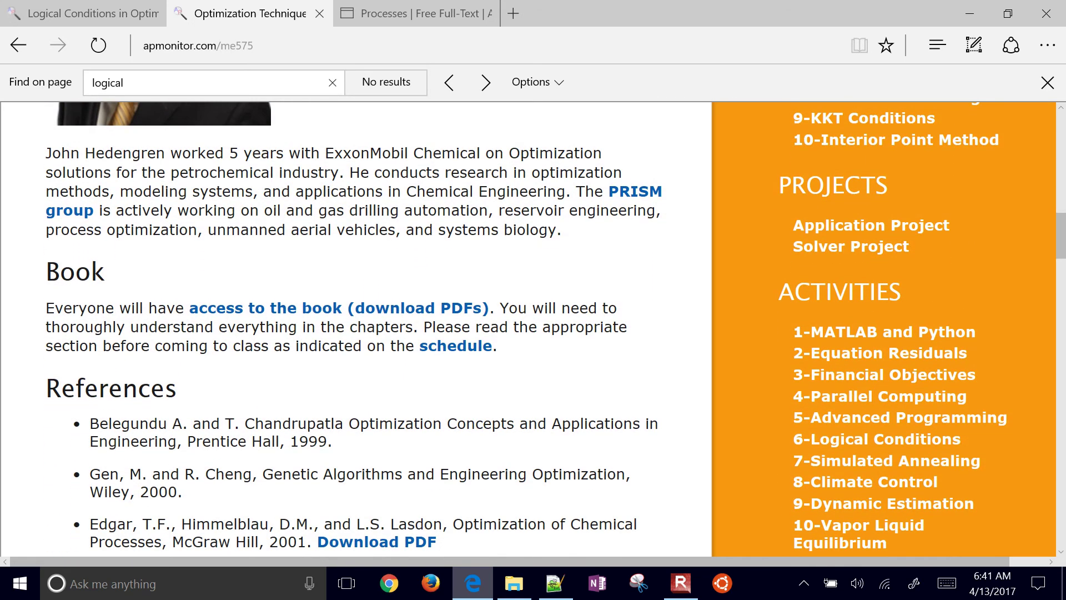
ctrl+scroll(680, 344, up, 4)
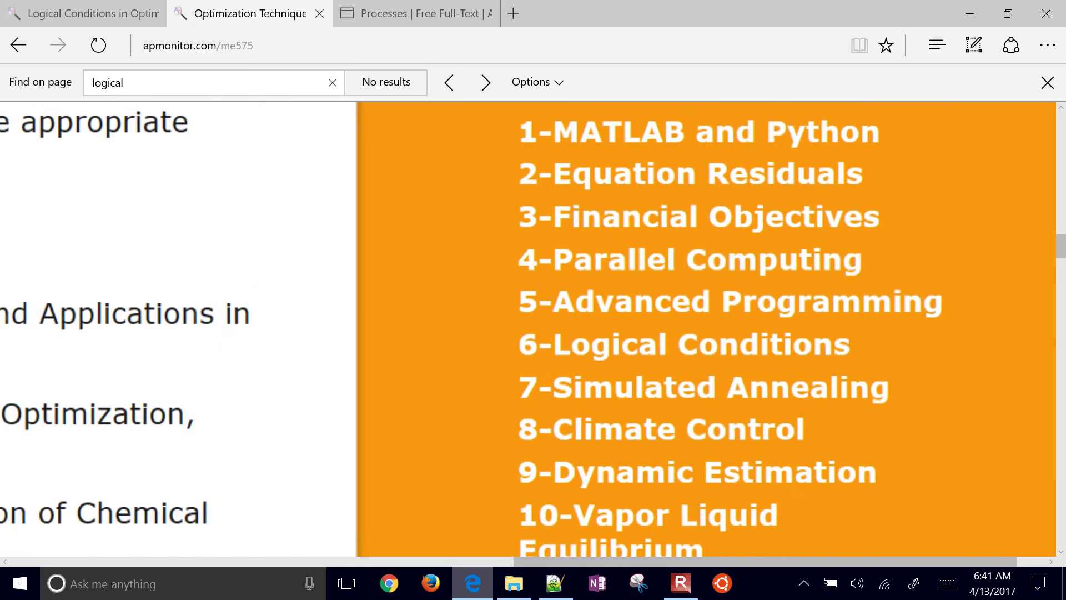
Open the 6-Logical Conditions activity and follow its Example 1 absolute value model link
click(681, 344)
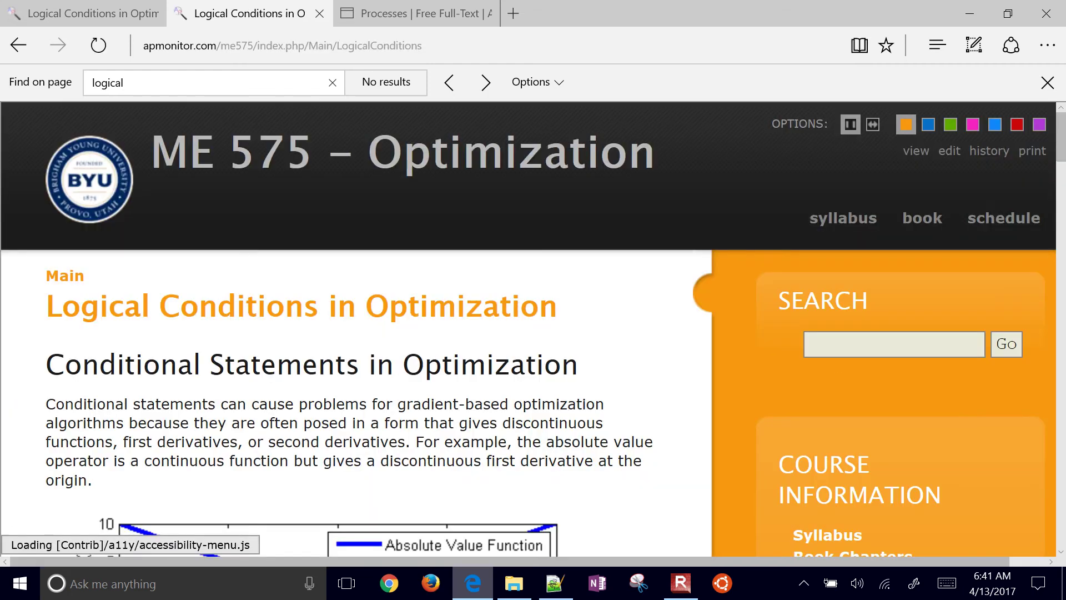
scroll(533, 328, down, 3)
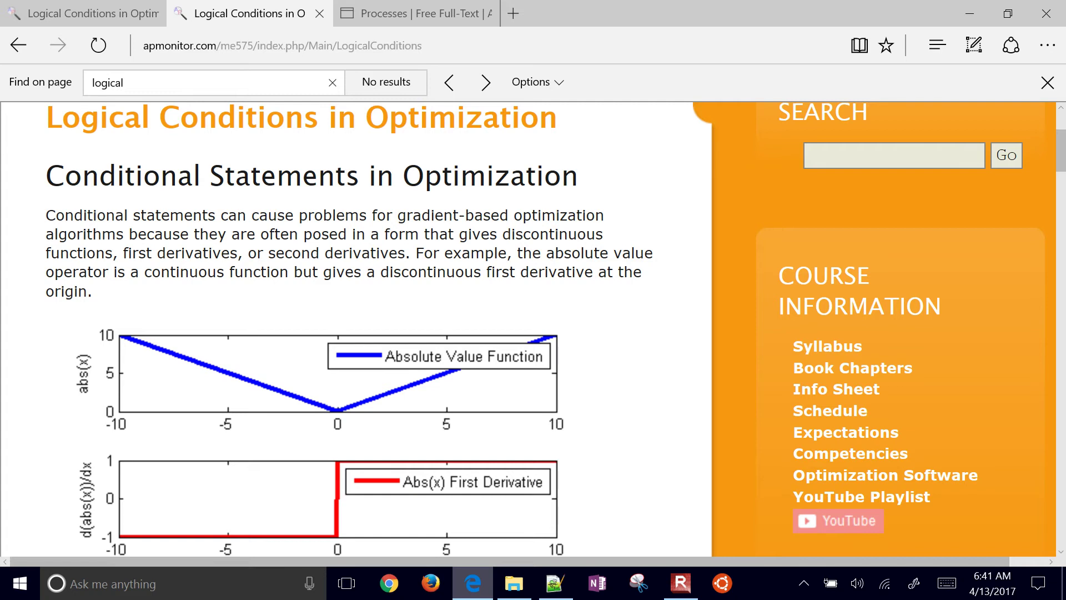
scroll(533, 328, down, 1)
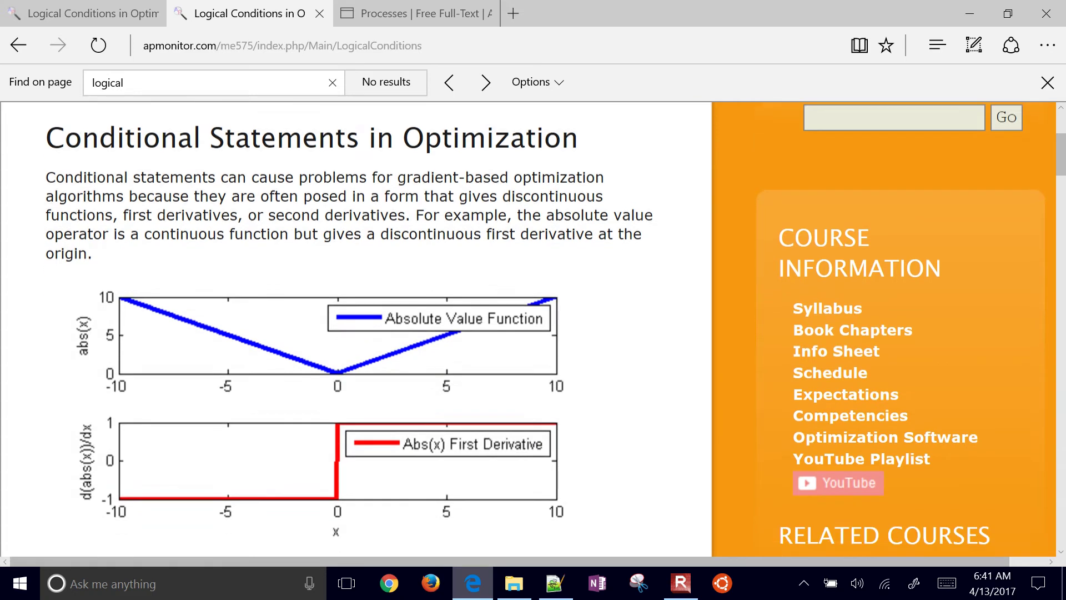
scroll(534, 327, down, 4)
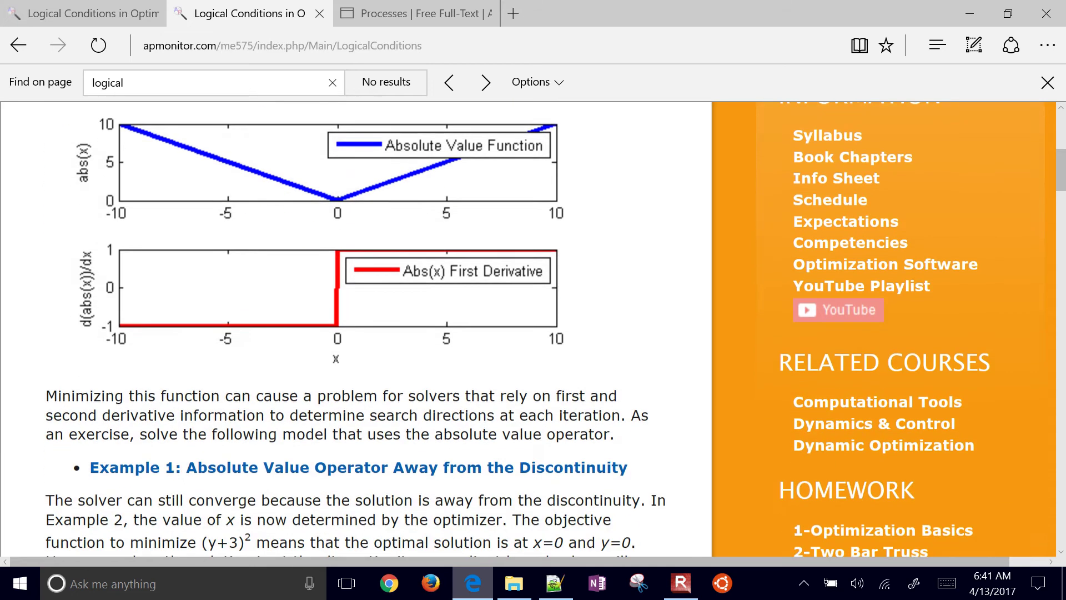
click(358, 407)
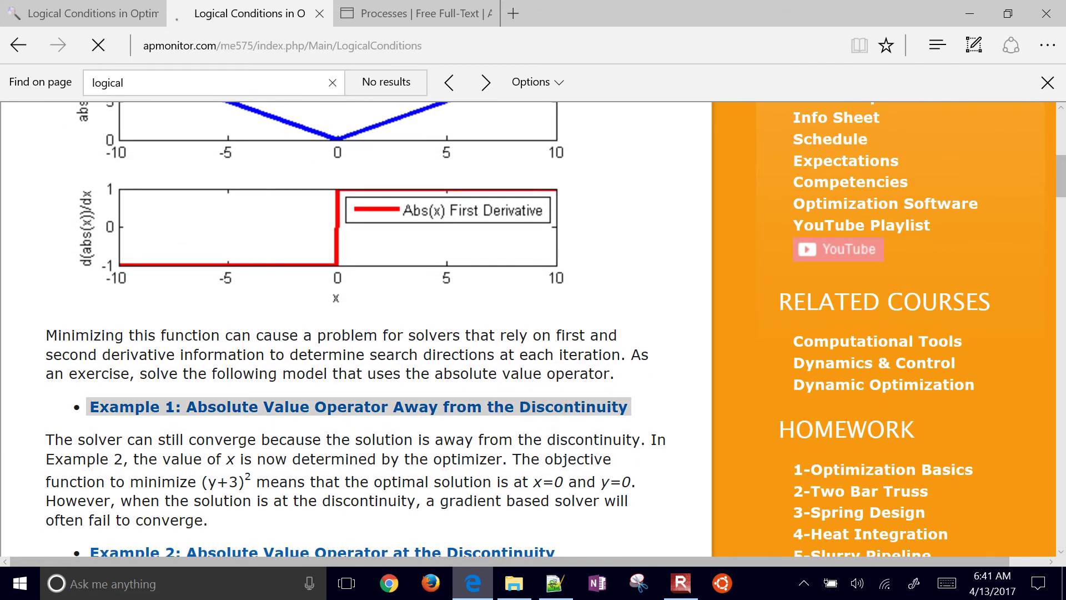
Solve the Example 1 abs1.apm model successfully and return to the article
click(158, 361)
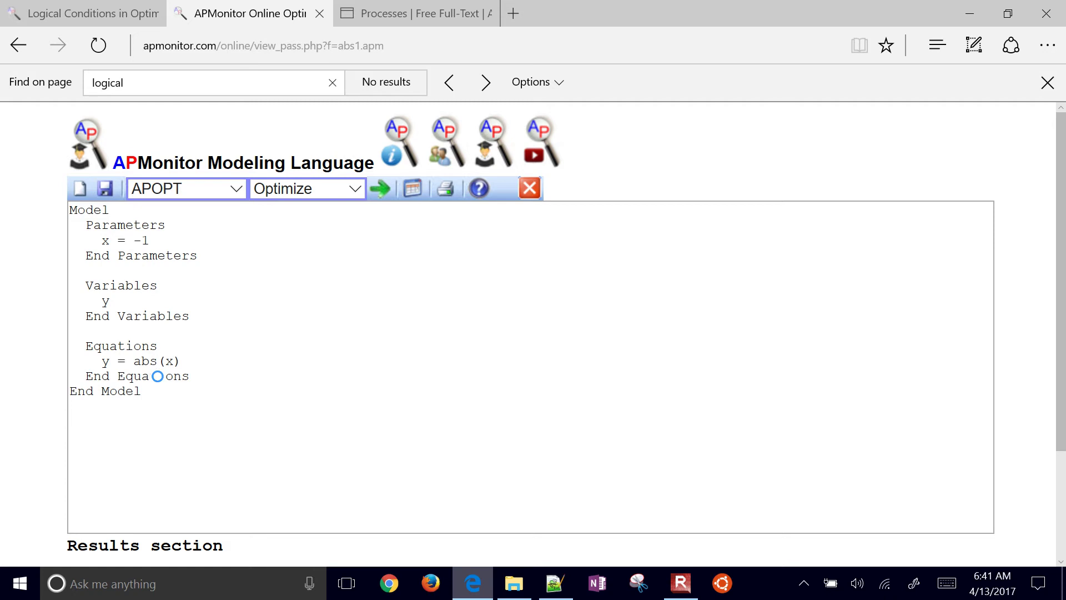
click(380, 188)
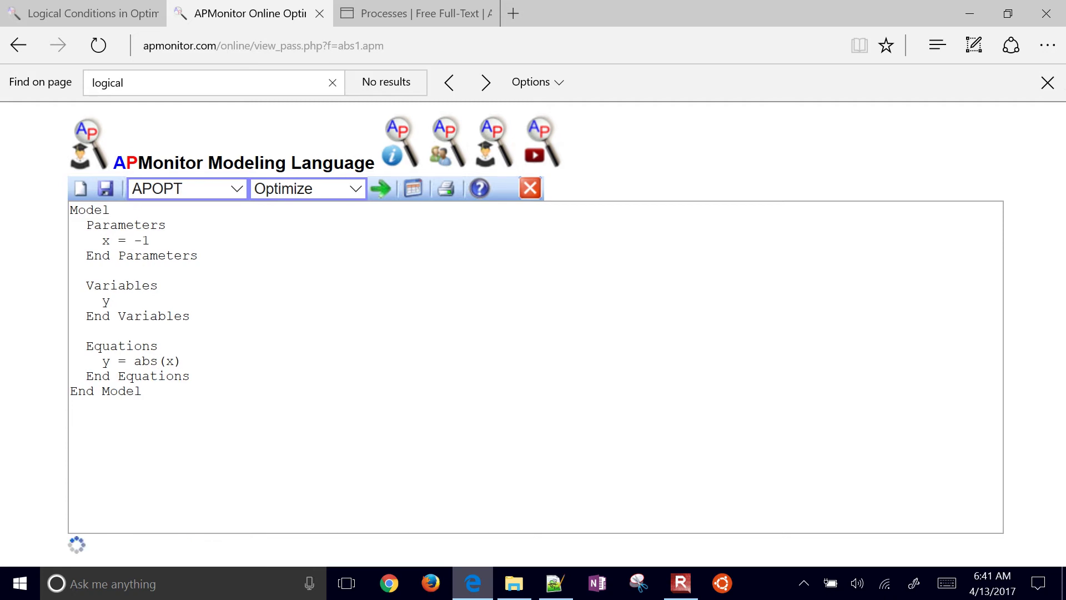
scroll(530, 333, down, 2)
scroll(531, 333, up, 4)
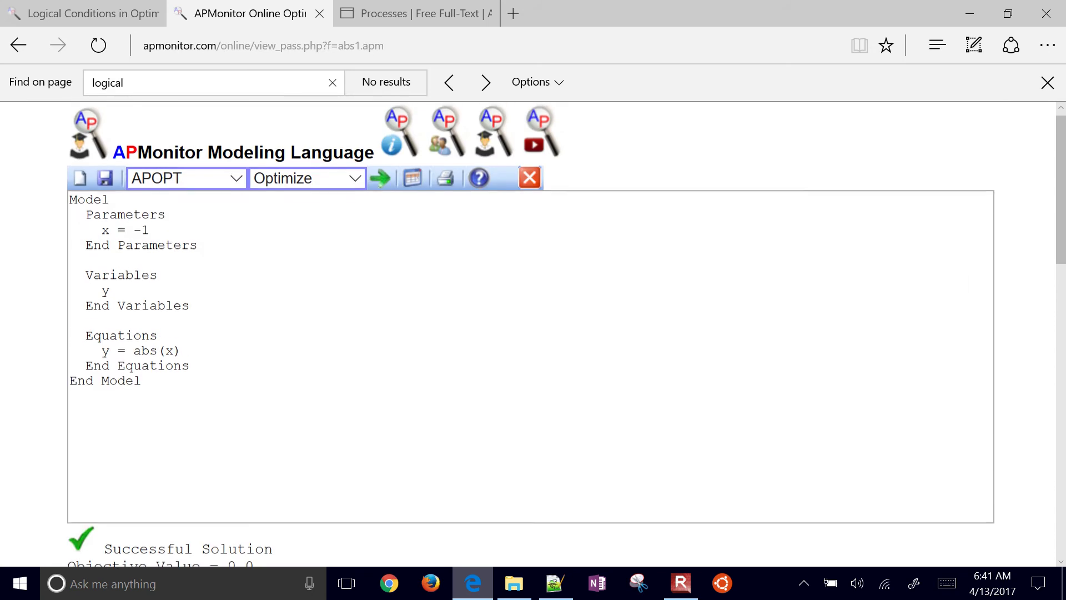
key(alt+Left)
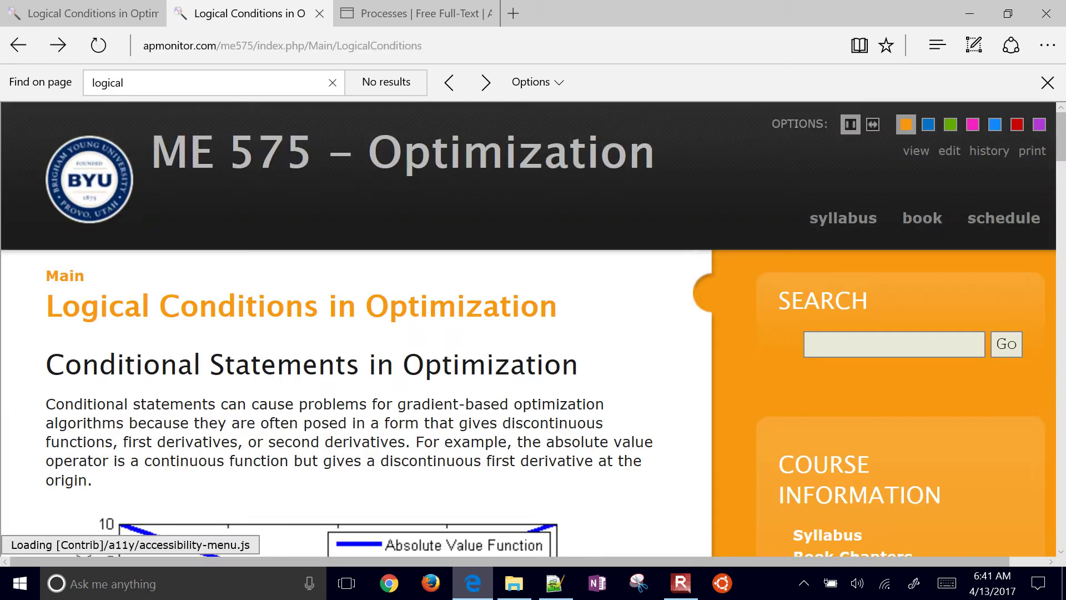
Open the Example 2 abs2 discontinuity model, review its no-solution result, and go back
scroll(356, 328, down, 3)
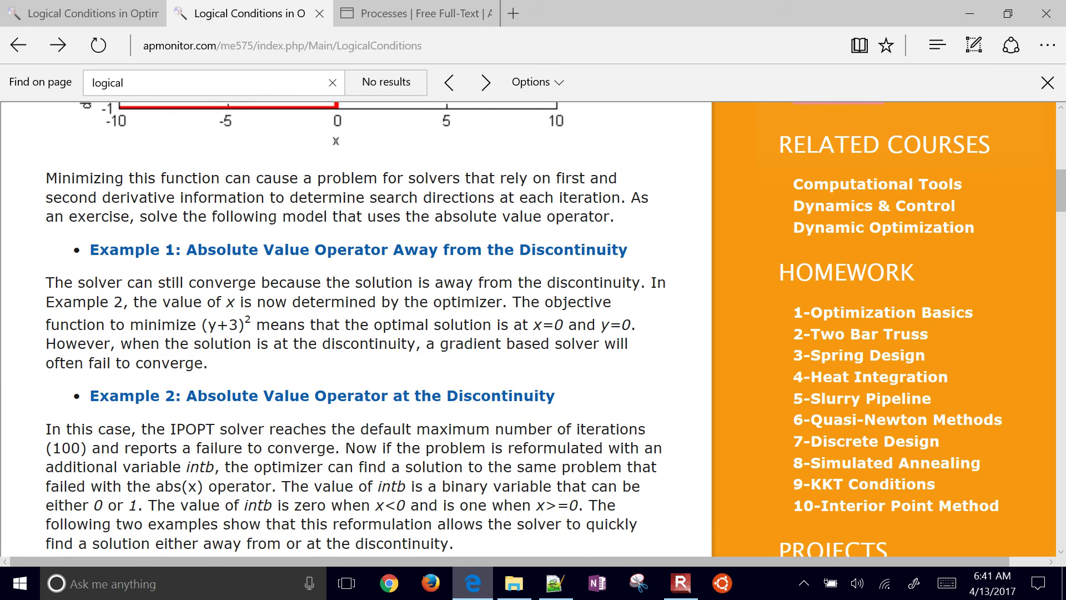
click(322, 396)
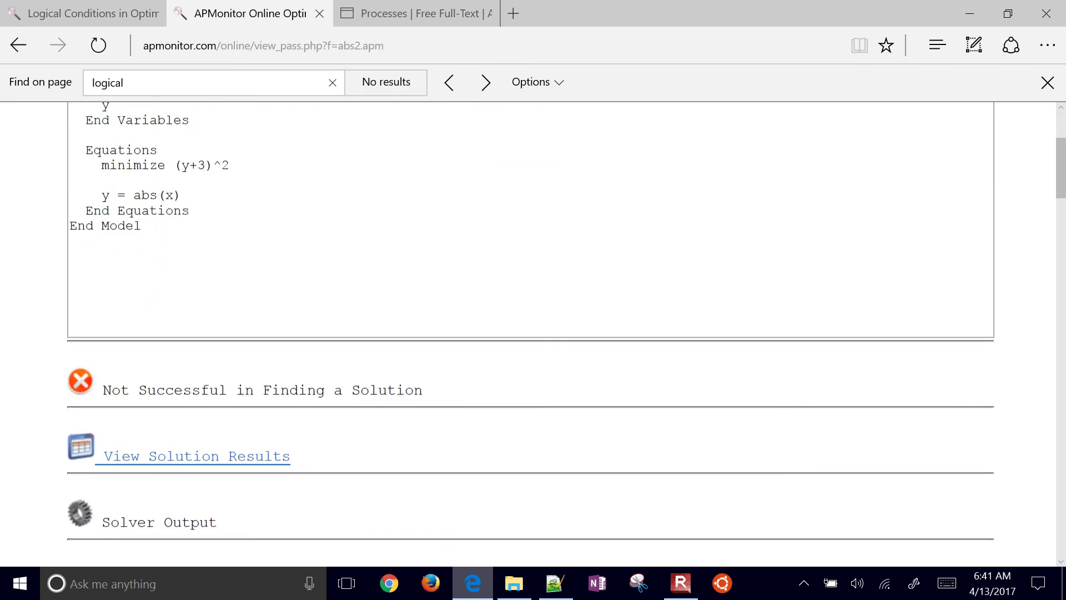
scroll(533, 334, up, 3)
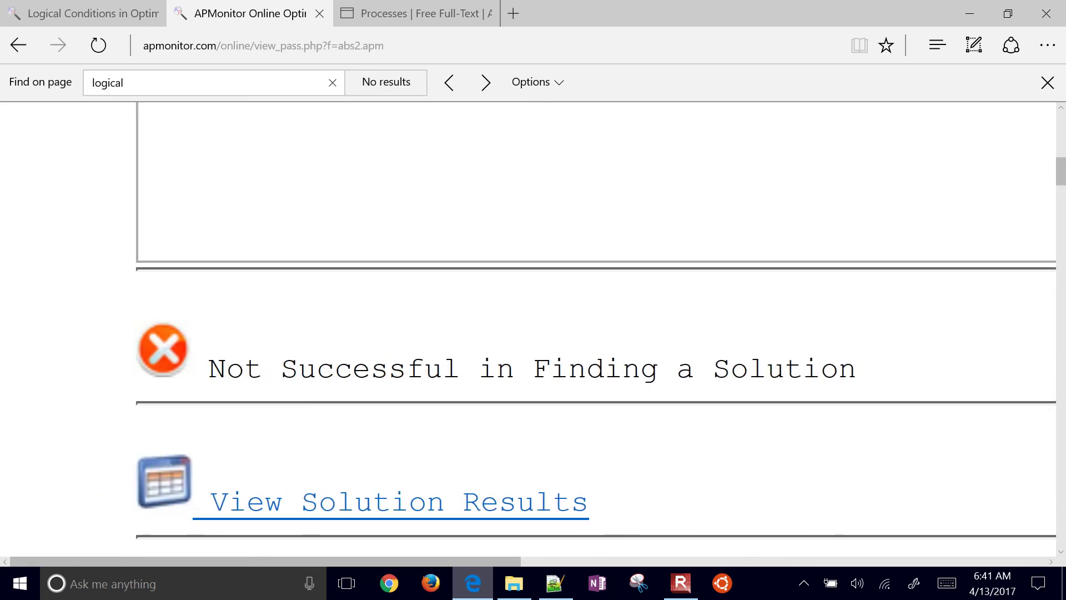
key(alt+Left)
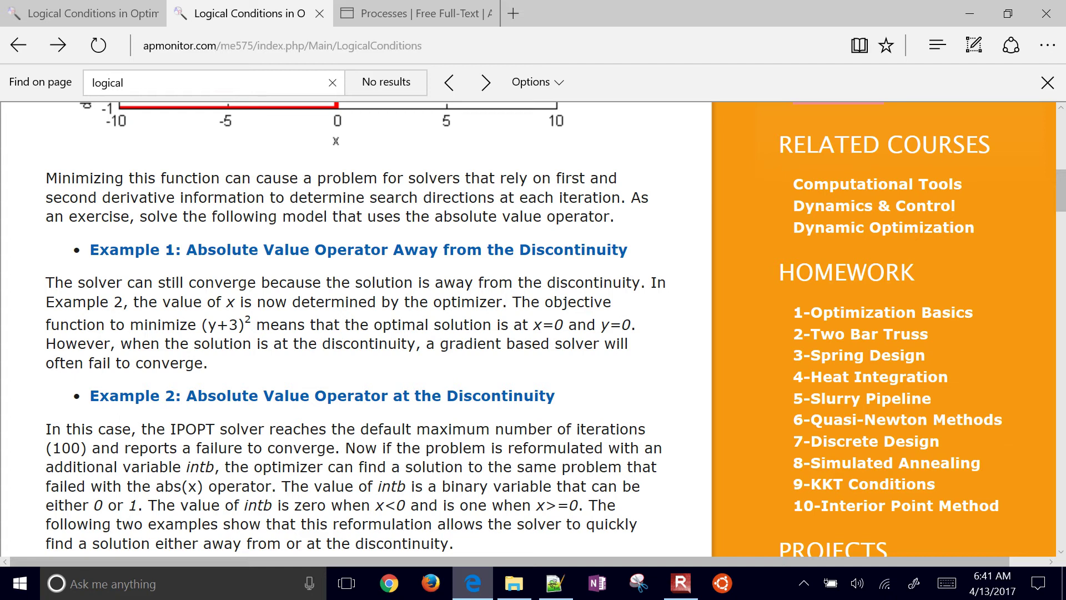
Scroll the article past the binary-variable and piece-wise linear examples down to the MPCCs section
scroll(533, 328, down, 5)
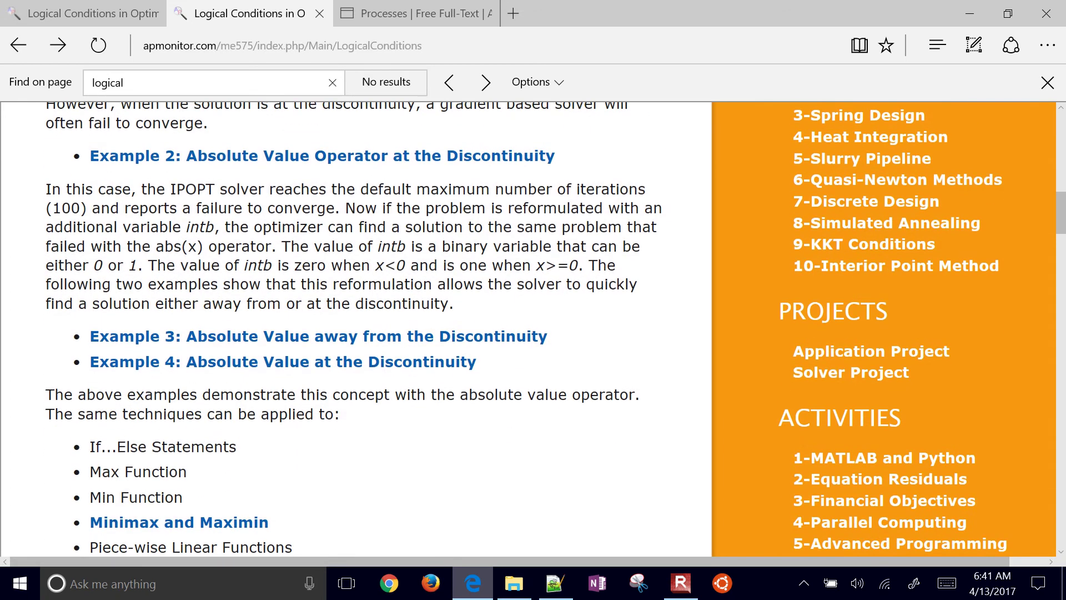
scroll(534, 328, down, 5)
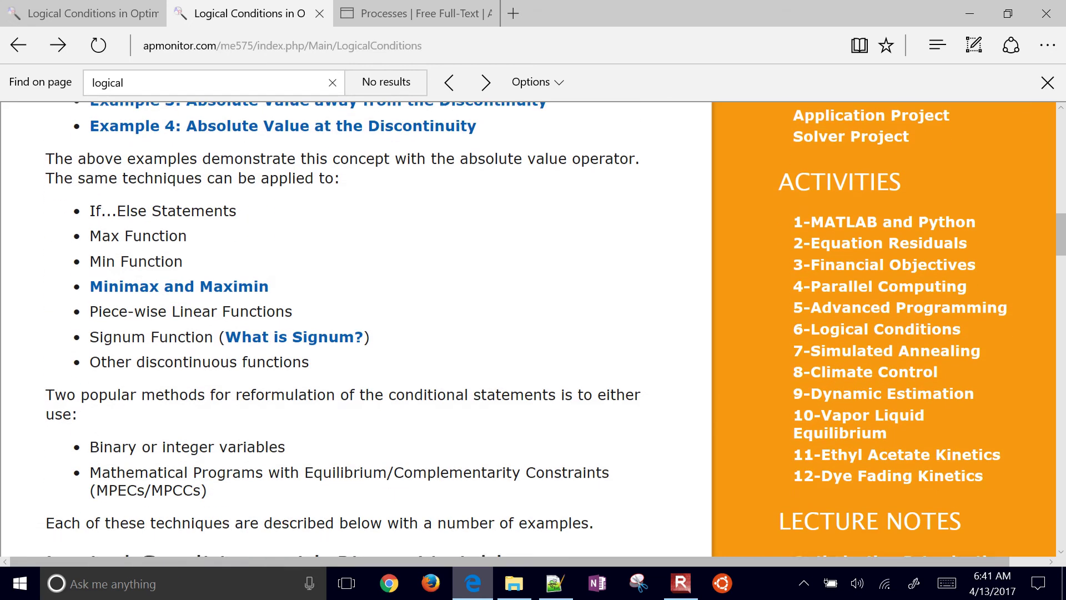
scroll(533, 329, down, 5)
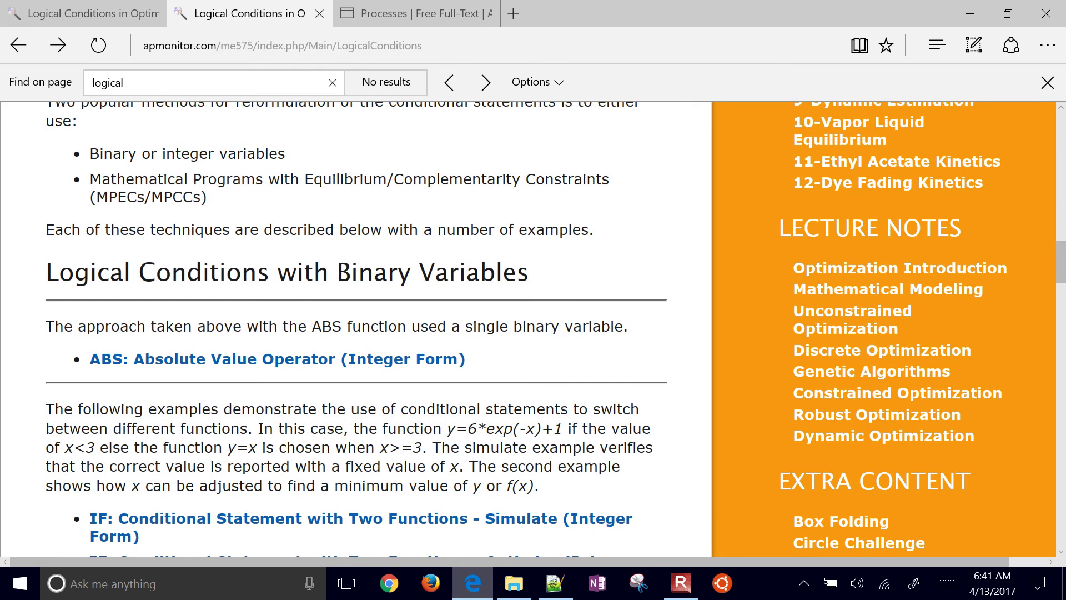
scroll(534, 329, up, 3)
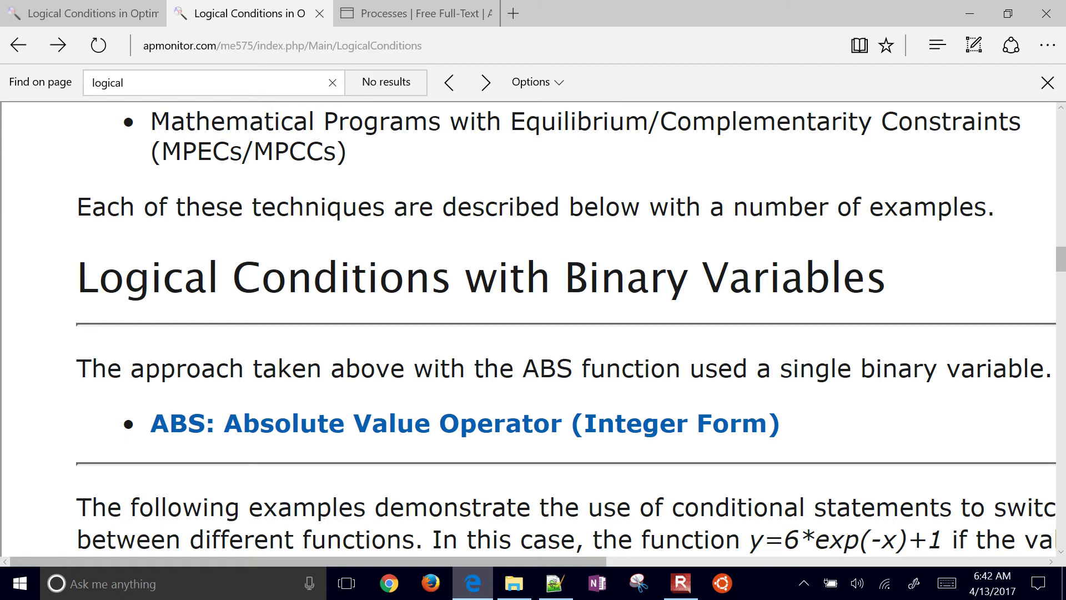
scroll(533, 329, down, 3)
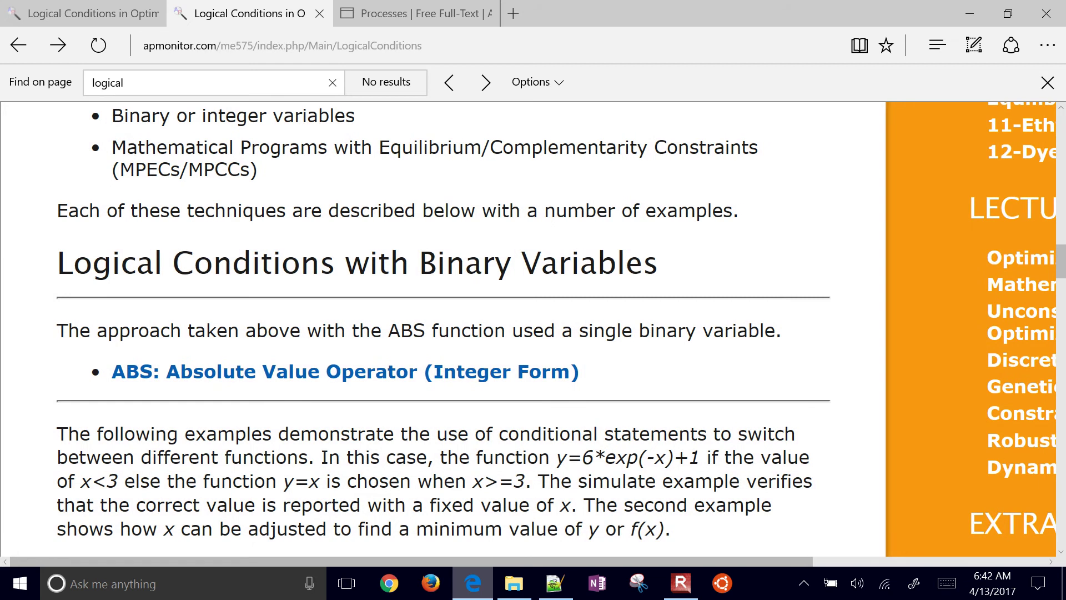
scroll(444, 328, down, 6)
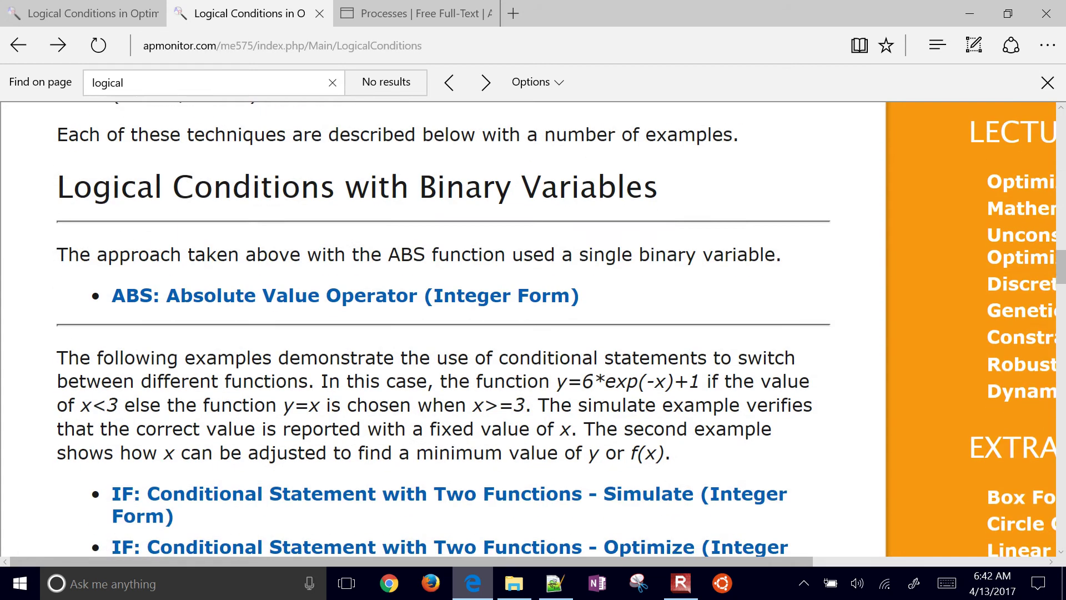
scroll(444, 328, down, 1)
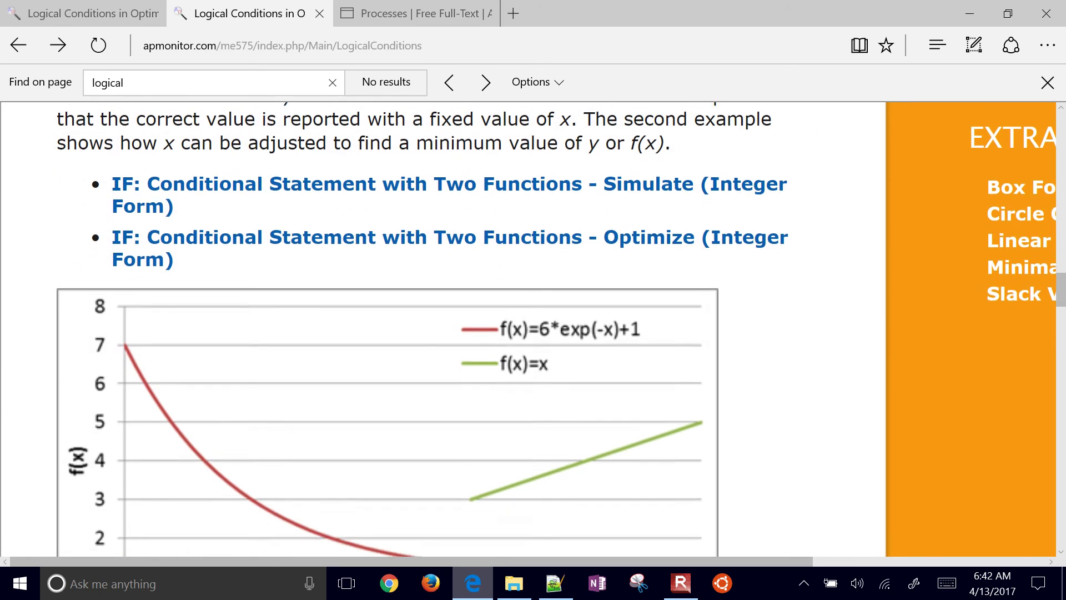
scroll(445, 327, down, 10)
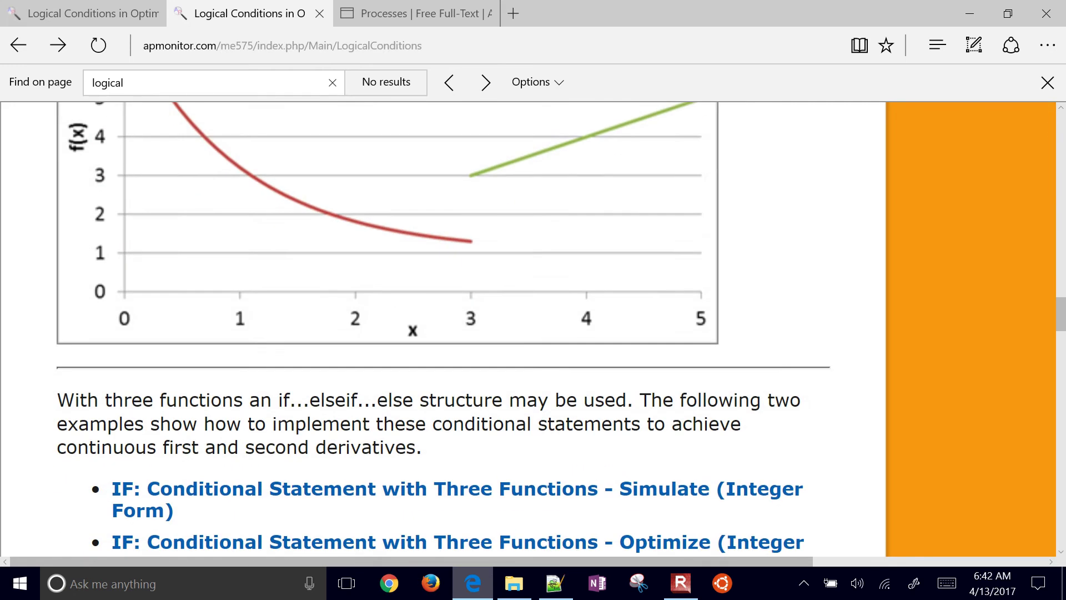
scroll(444, 328, down, 6)
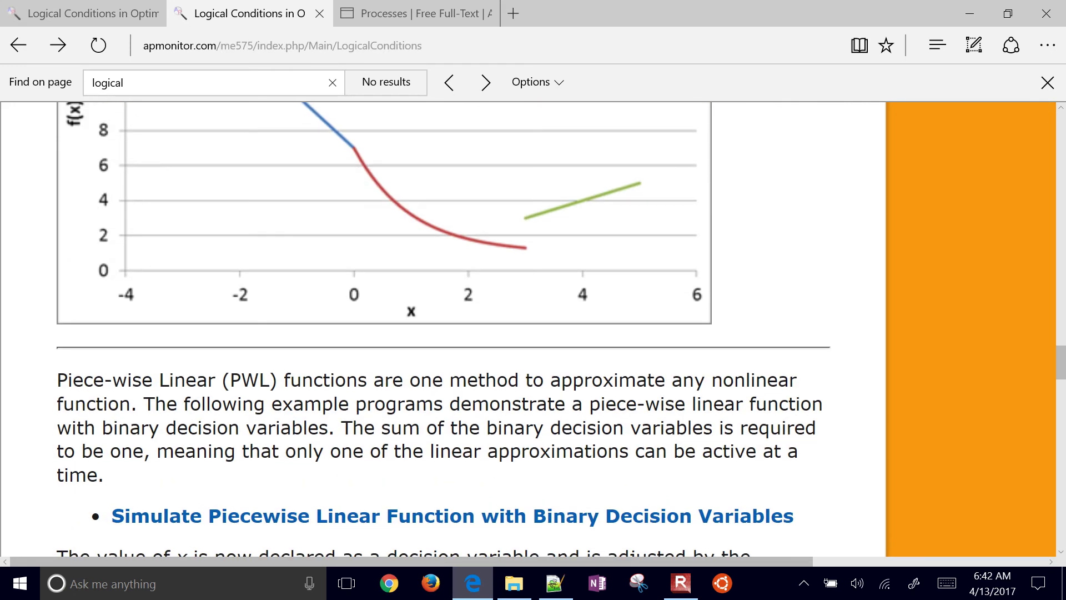
scroll(444, 328, down, 10)
scroll(444, 328, down, 6)
scroll(445, 328, down, 4)
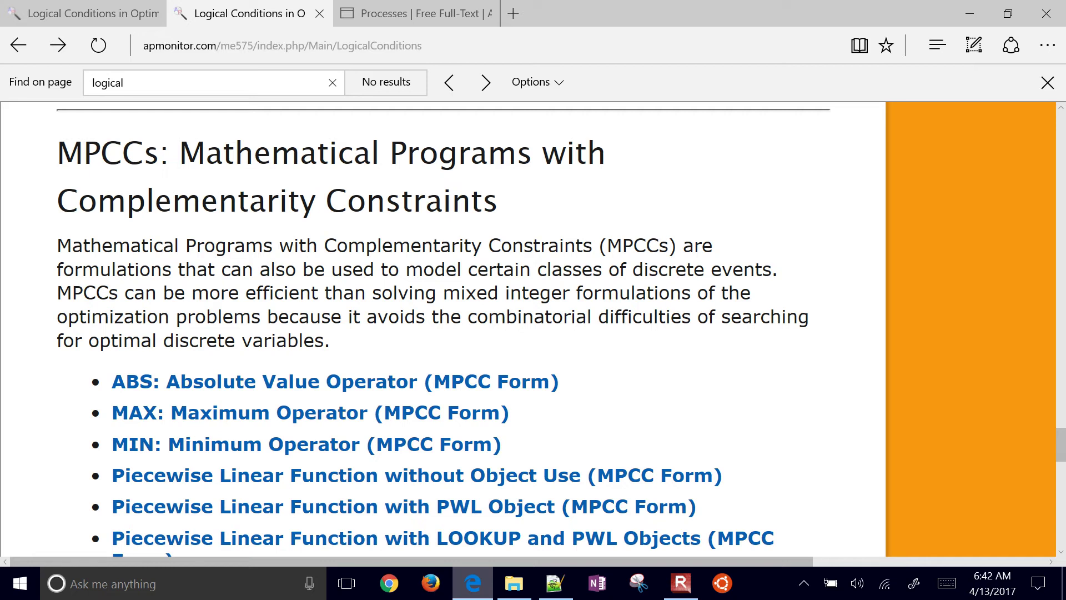
Open 'ABS: Absolute Value Operator (MPCC Form)' and solve its MPEC model to a Successful Solution
click(334, 382)
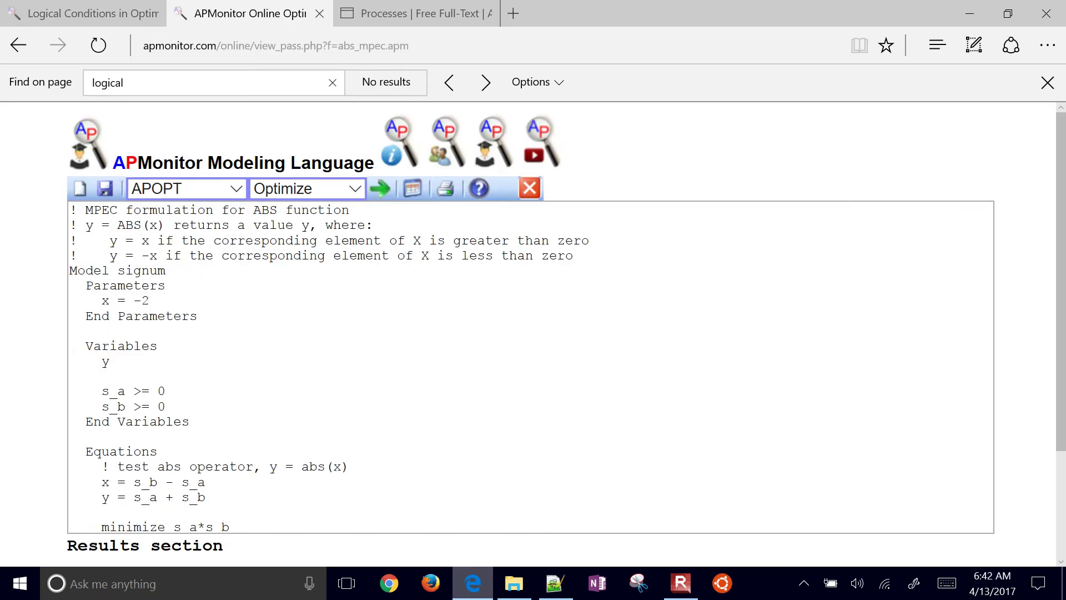
scroll(533, 331, down, 1)
scroll(533, 334, up, 1)
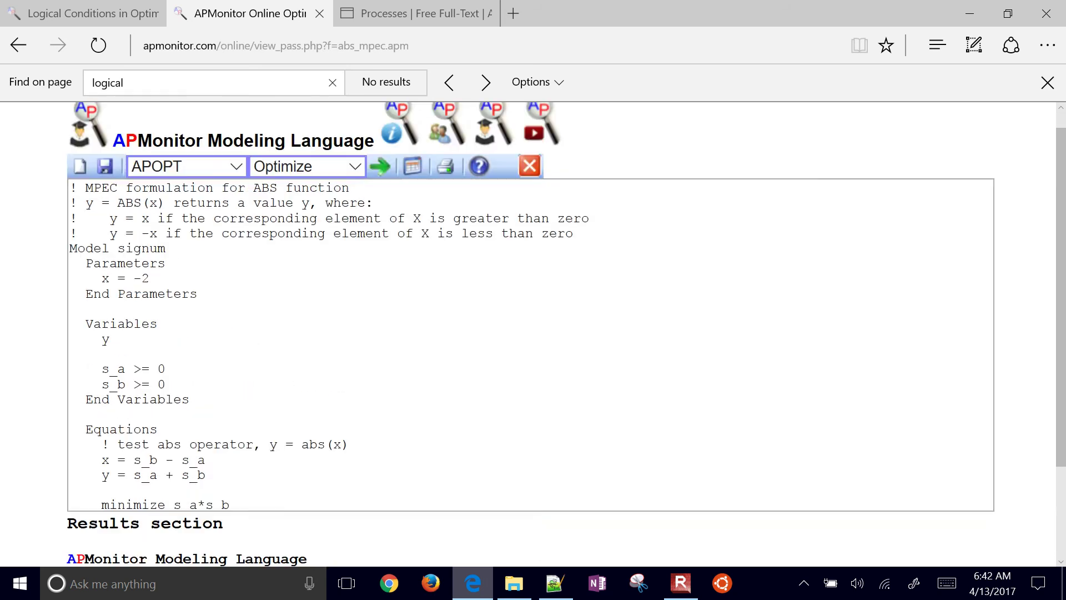
click(380, 188)
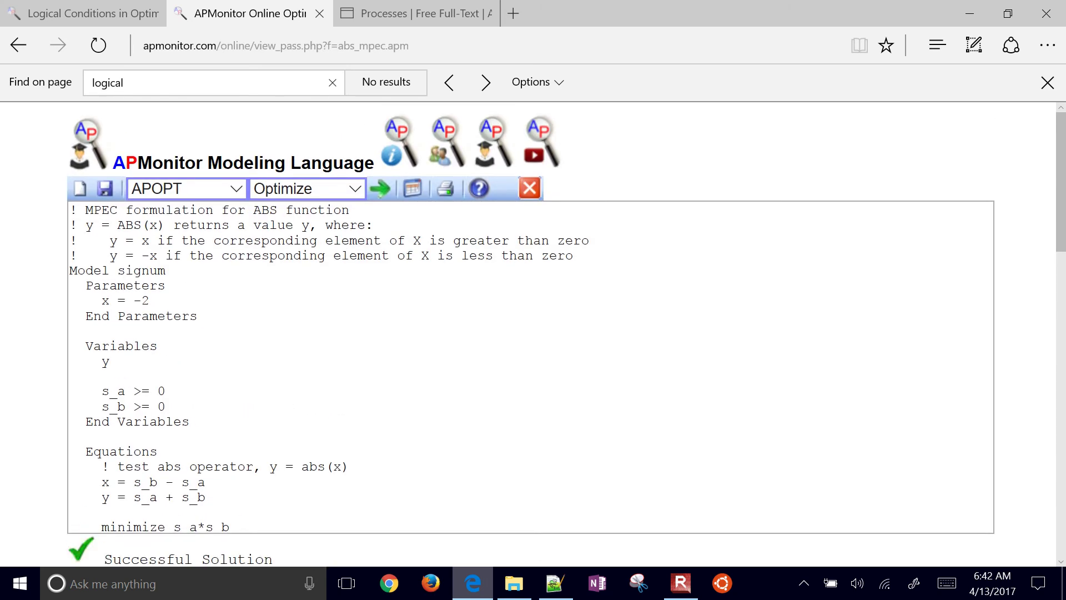
scroll(380, 188, down, 3)
scroll(530, 333, up, 3)
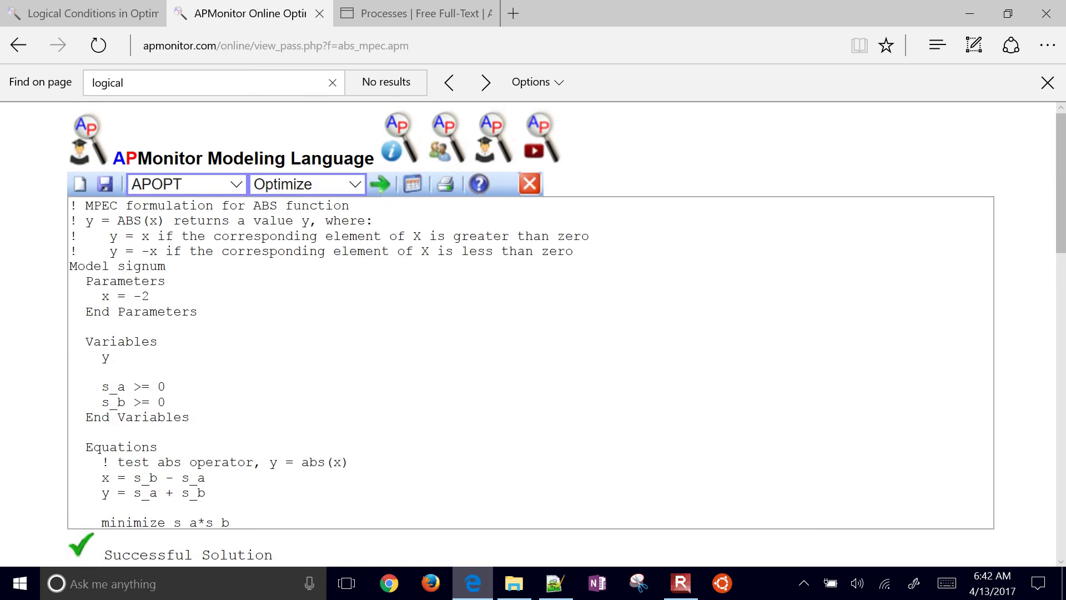
click(166, 296)
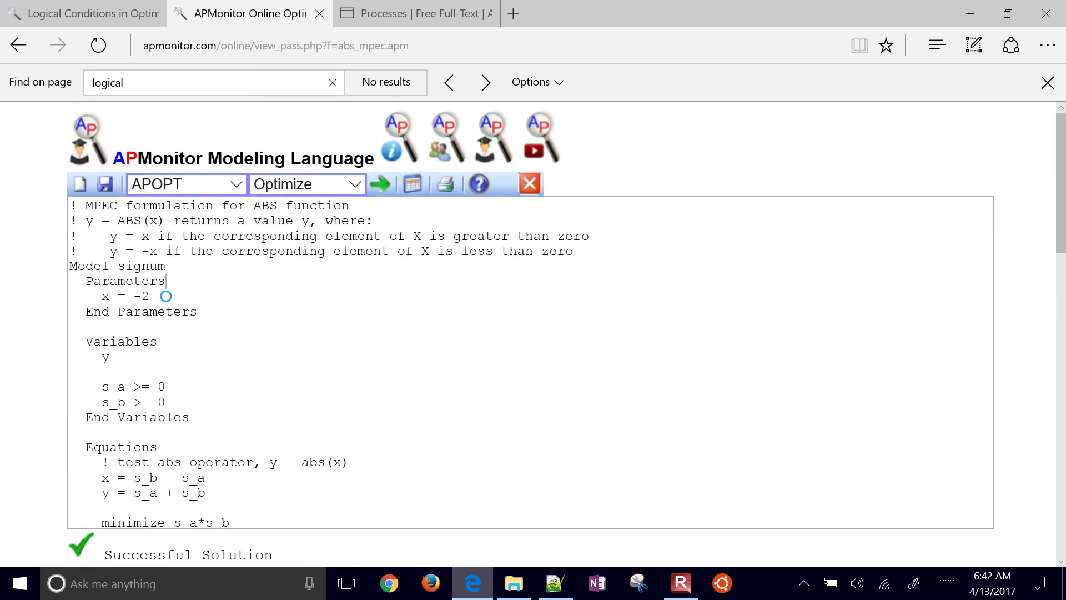